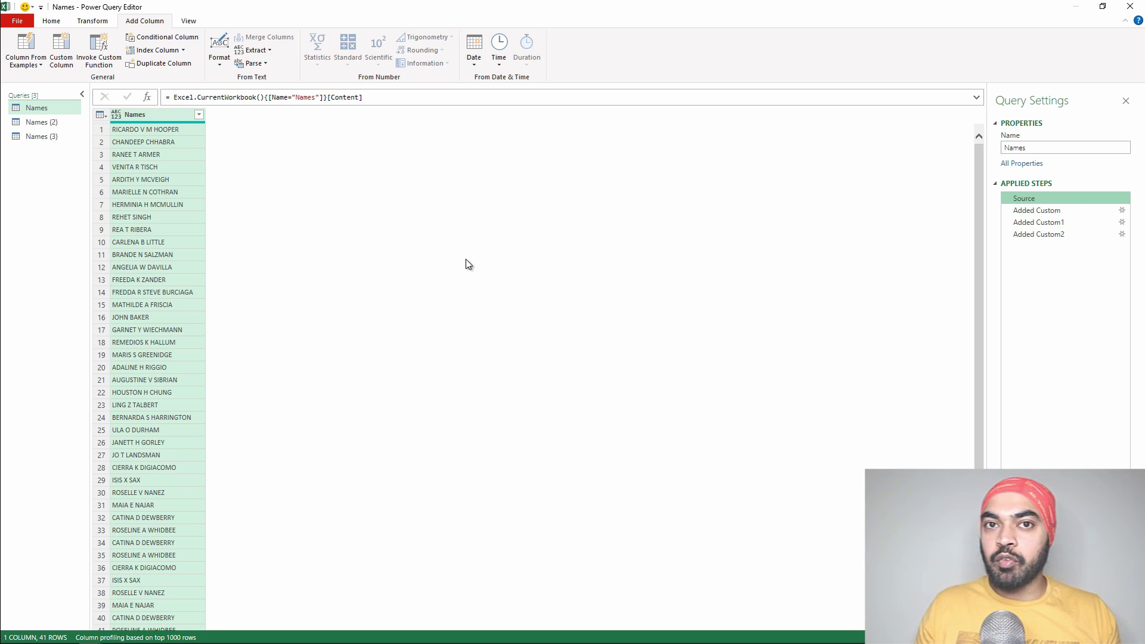
Review the Added Custom step's Text.Split([Names], " ") formula, leaving it unchanged
click(151, 131)
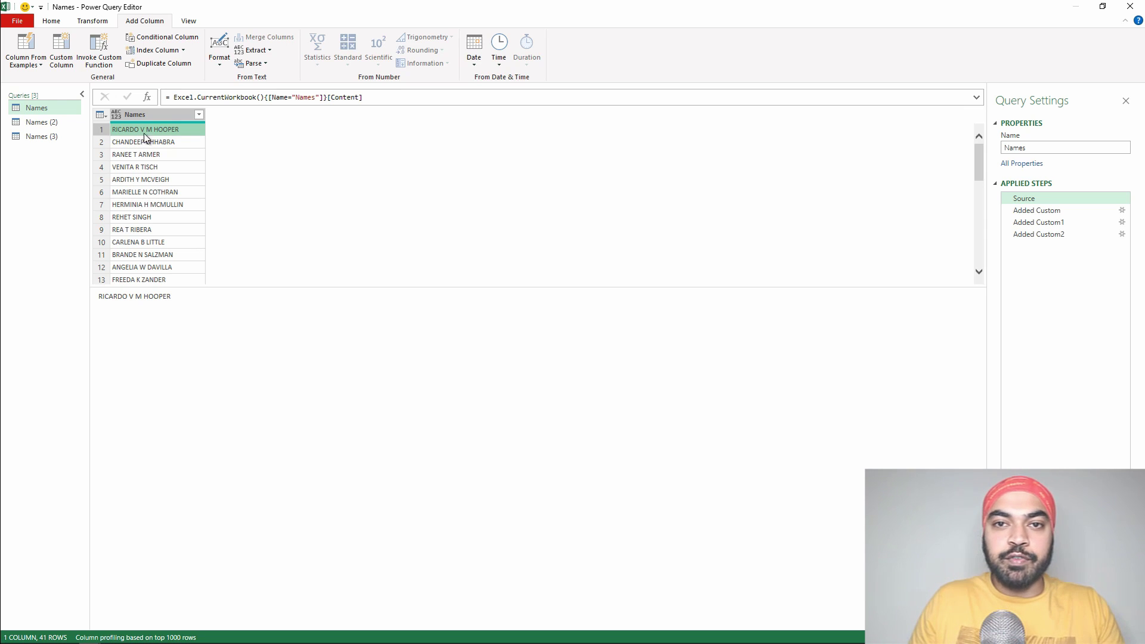
click(1039, 215)
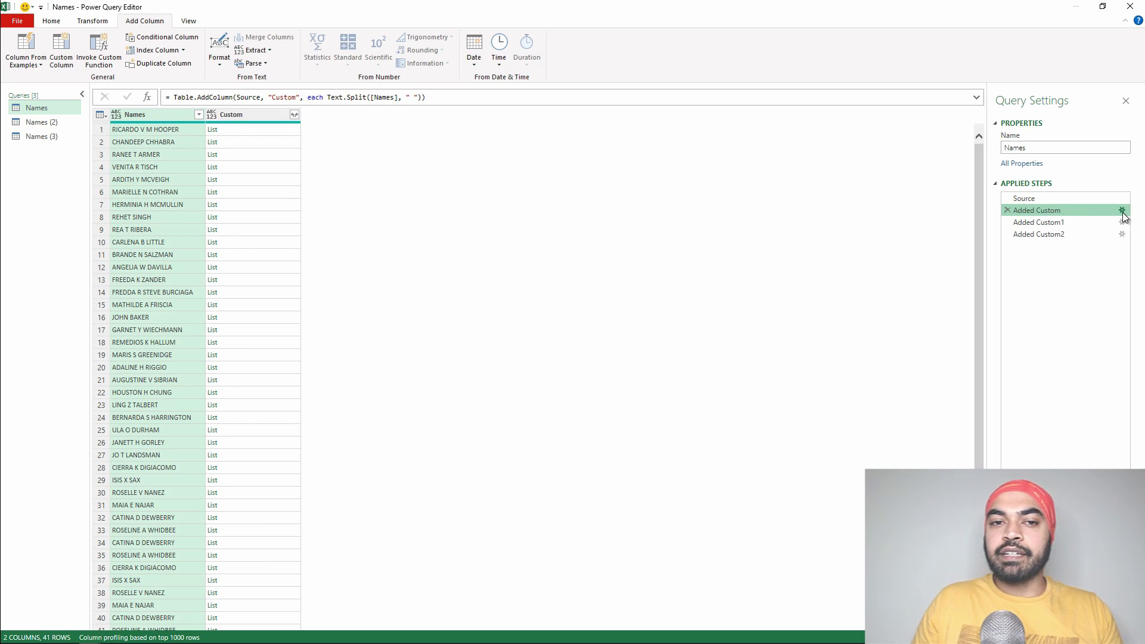
click(1123, 210)
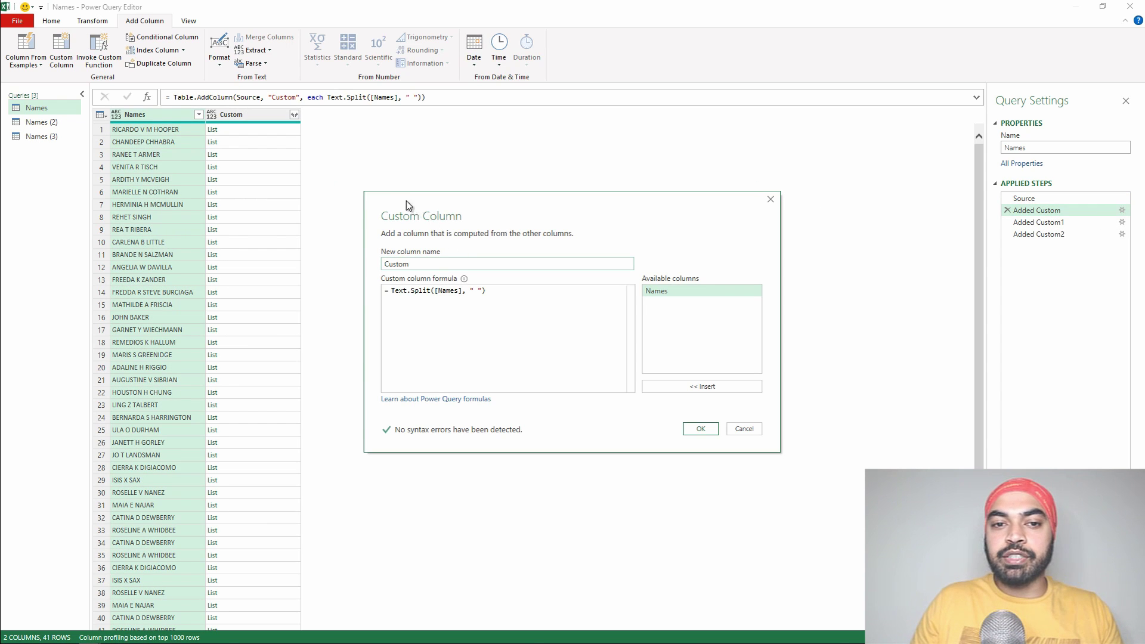
drag(406, 205, 311, 130)
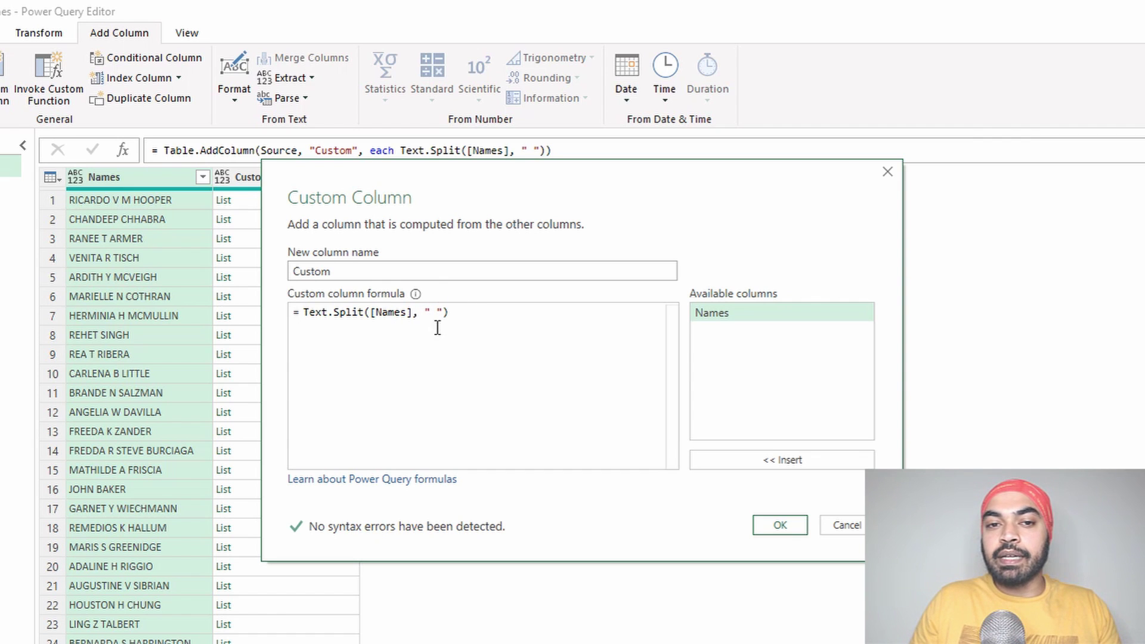
click(787, 530)
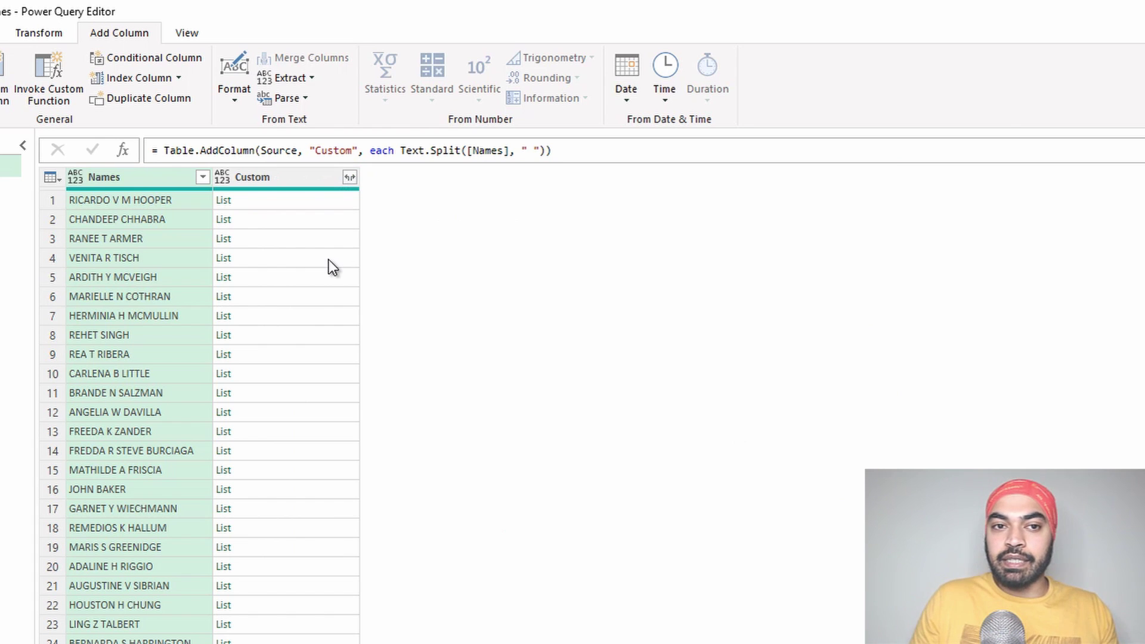
Preview the list of words in row 1 of the Custom column
click(264, 199)
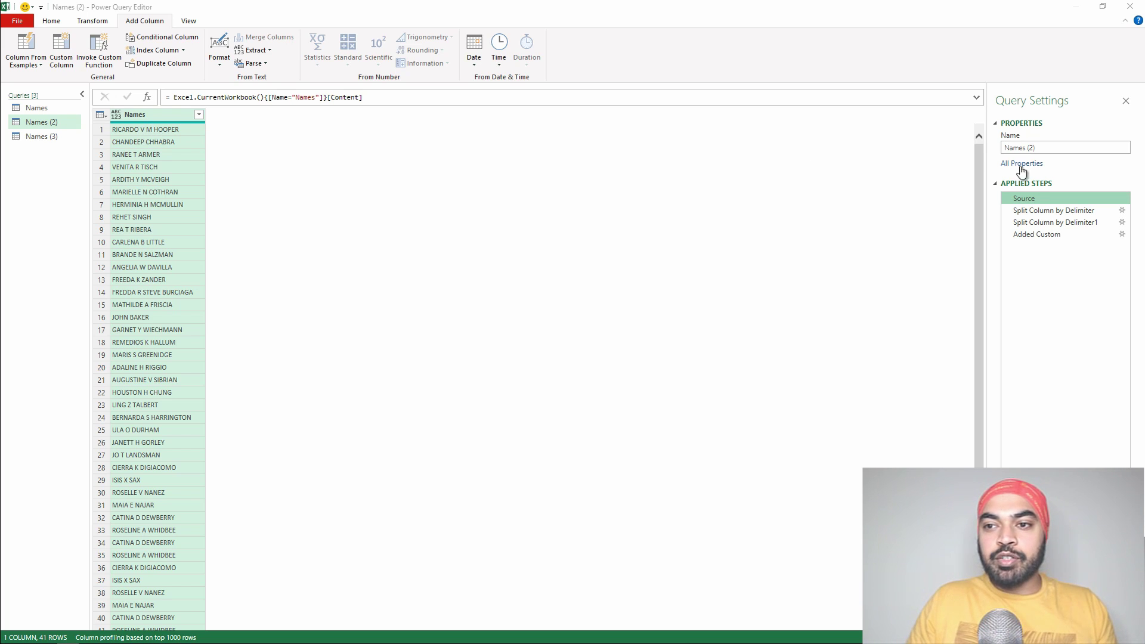
Review the Split Column by Delimiter step's Space, left-most settings, leaving them unchanged
click(1036, 212)
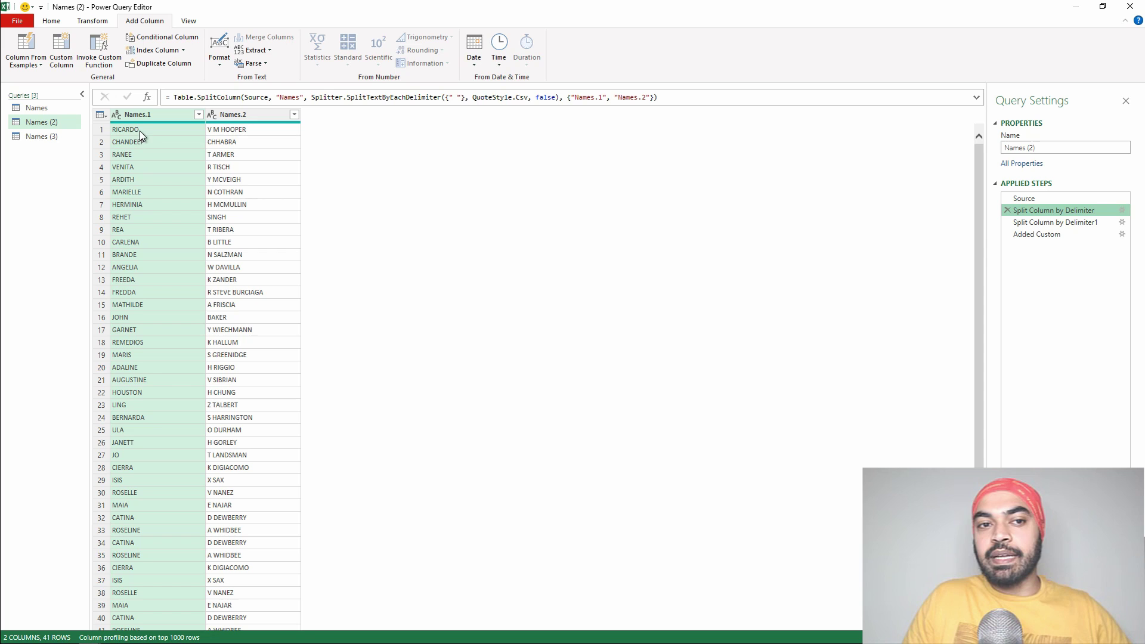
click(1122, 210)
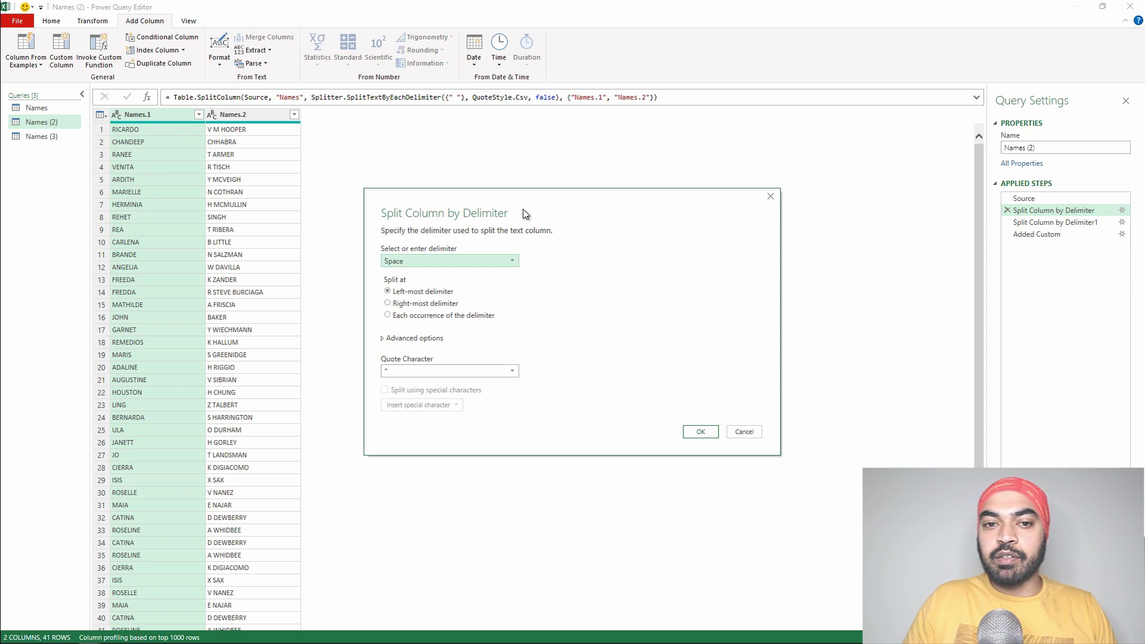
drag(525, 214, 386, 152)
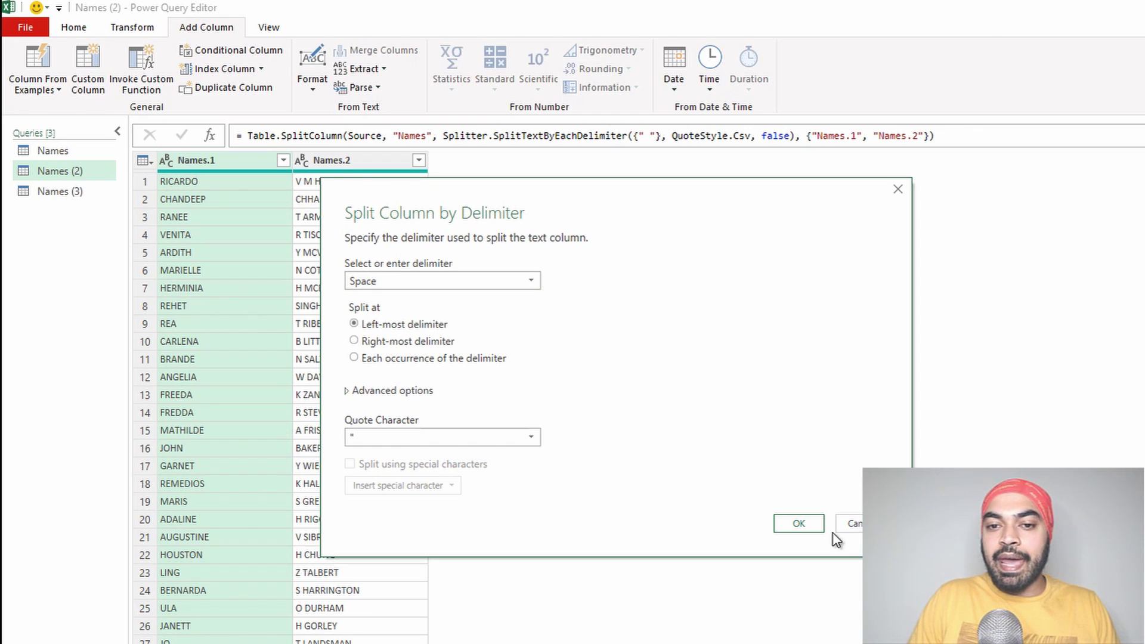
click(799, 524)
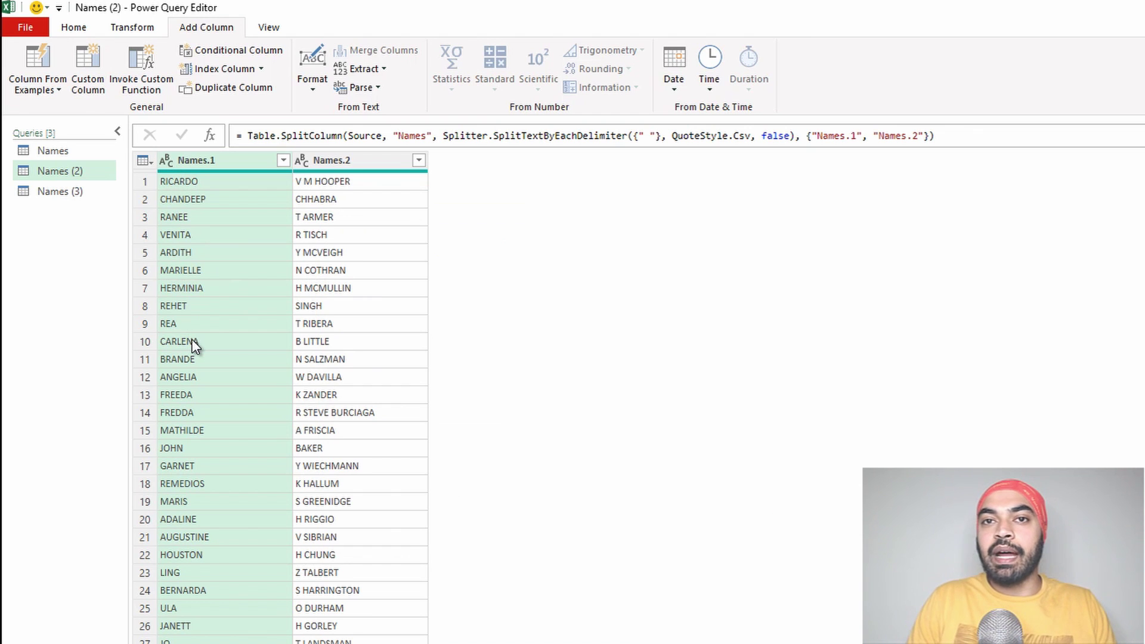
Select Names.2 and review its right-most space split settings, leaving them unchanged
click(360, 162)
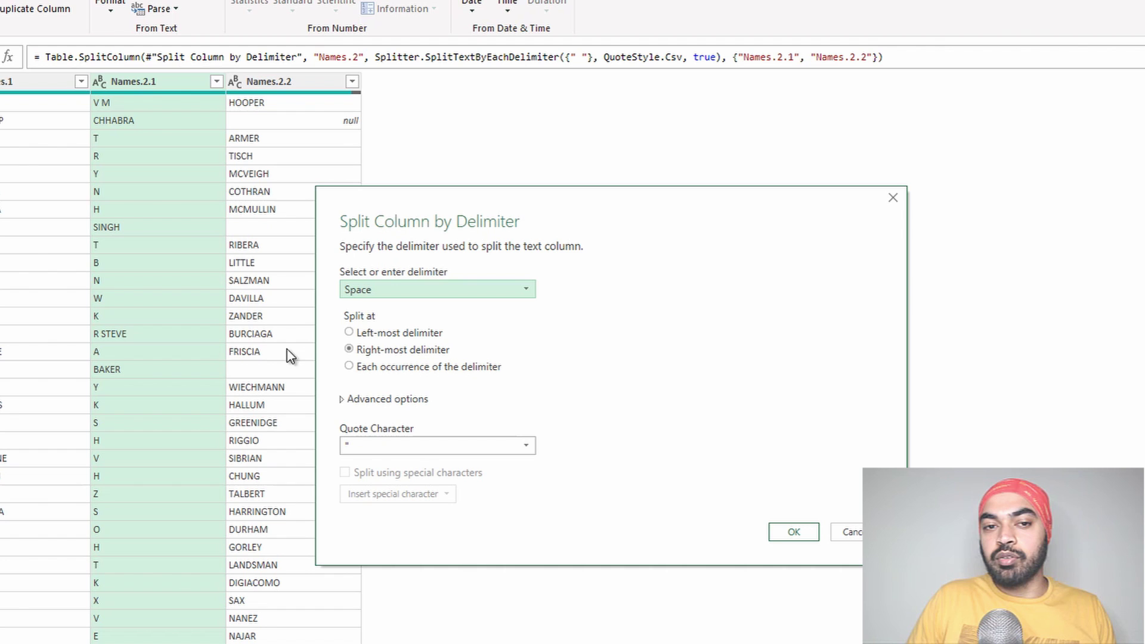
click(803, 536)
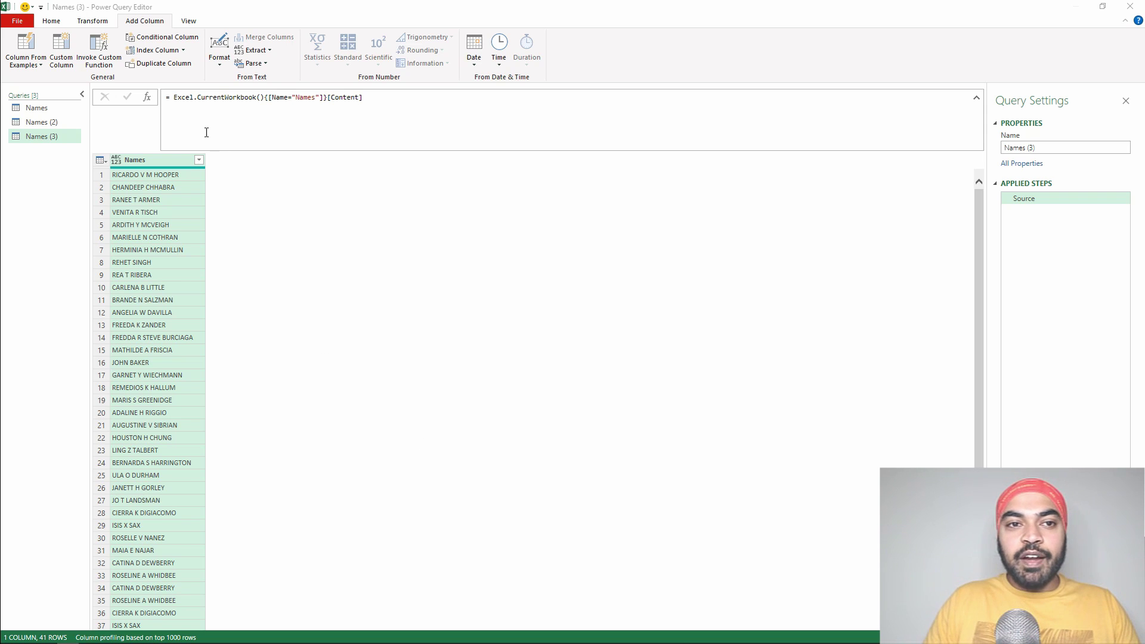
Start a Column From Examples on the Names (3) query
click(27, 42)
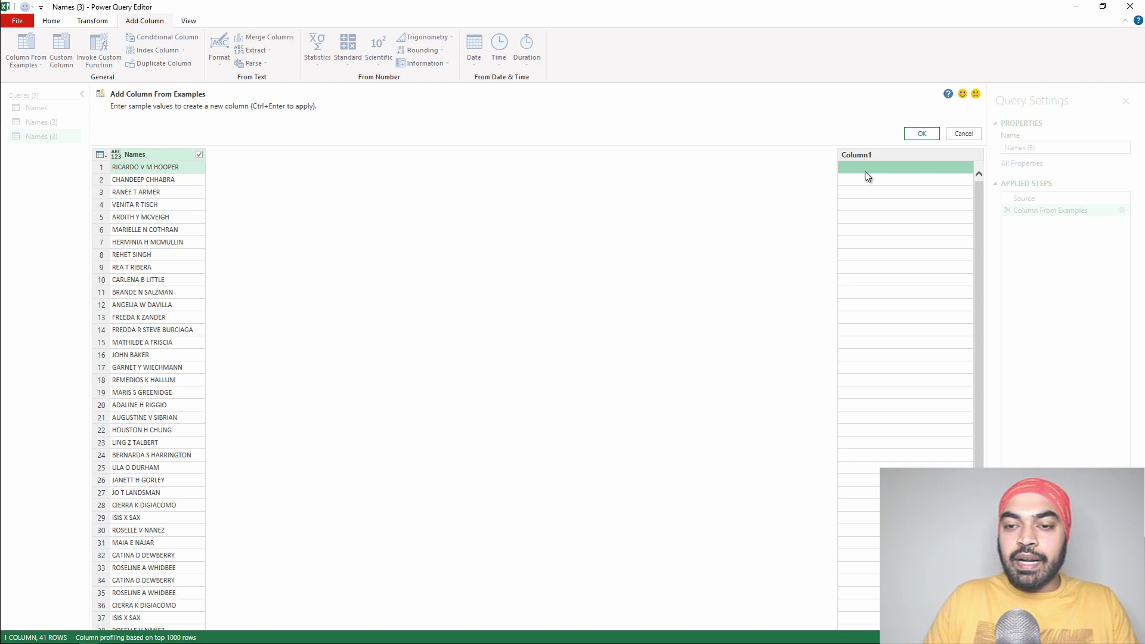
Enter two sample full names in Column1 so remaining rows fill in
text(Ricardo Hooper)
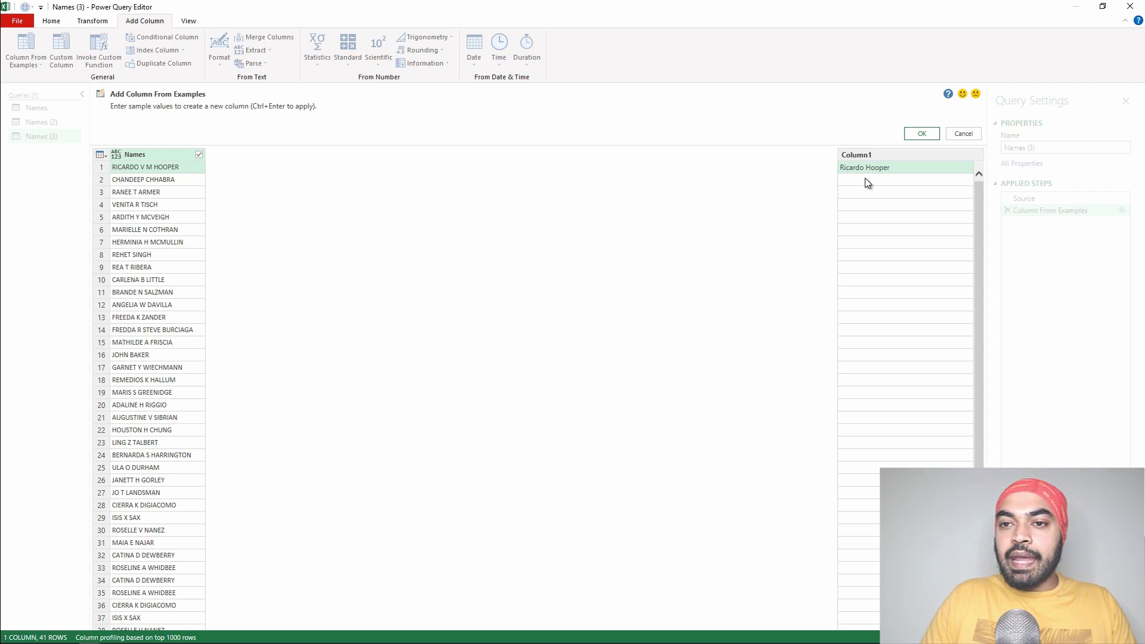
click(868, 180)
text(Chandeep Chhabra)
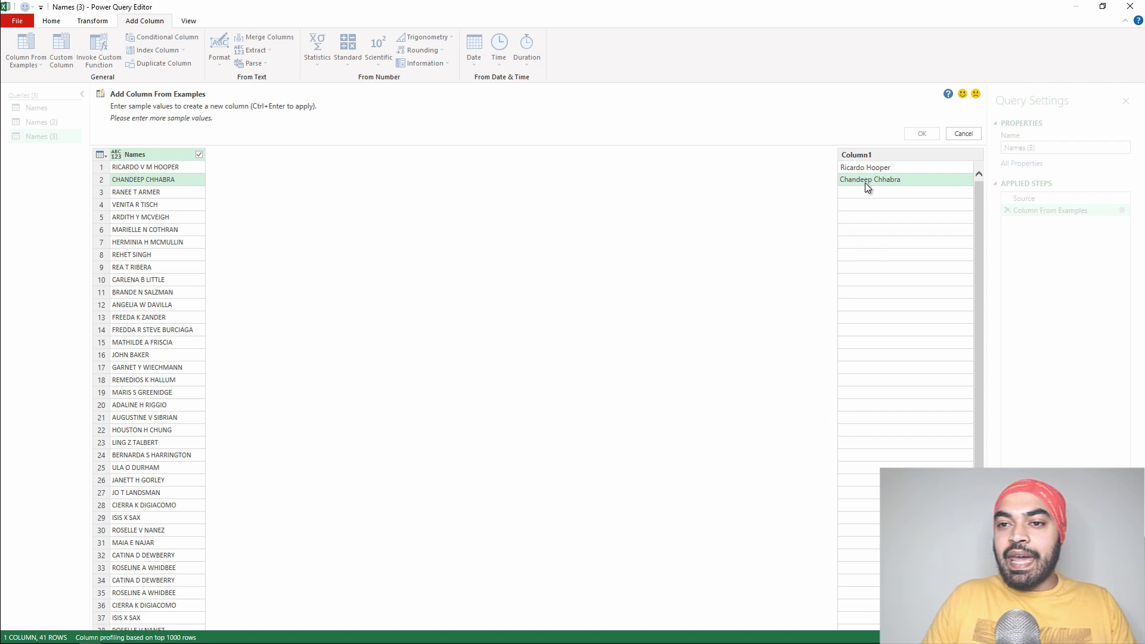
click(864, 197)
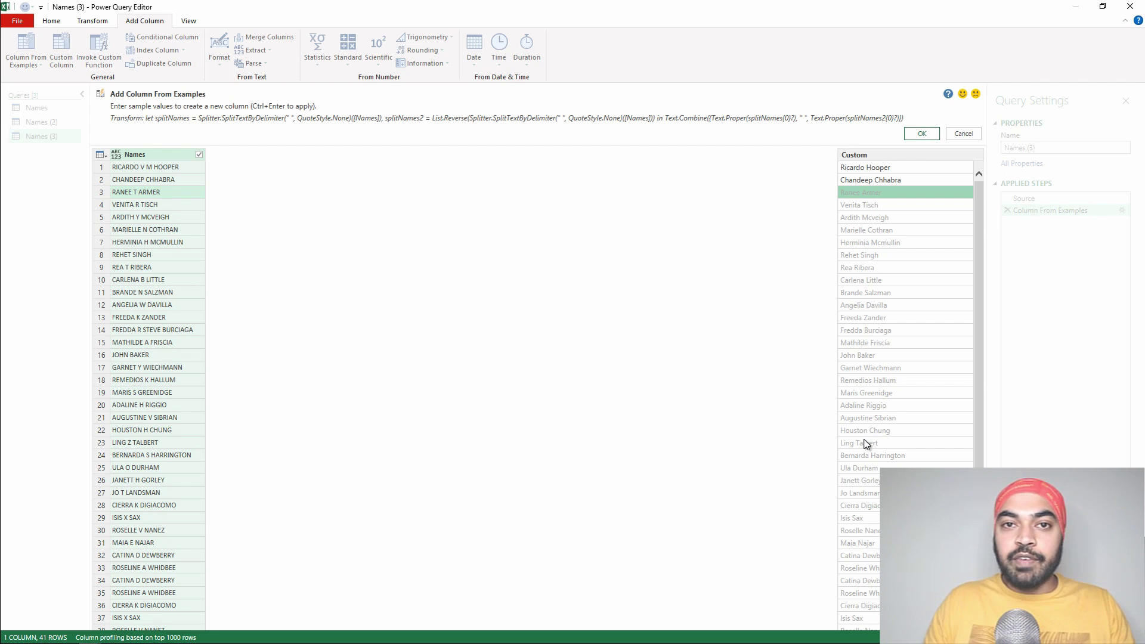
Accept the example-built column as the Added Custom Column step
click(919, 136)
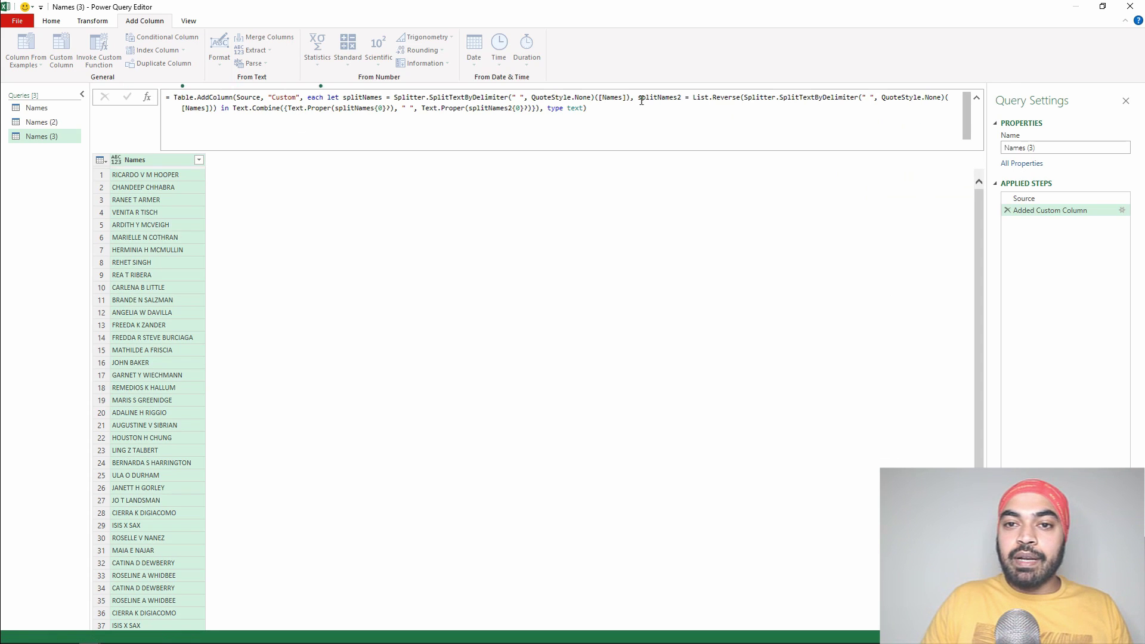